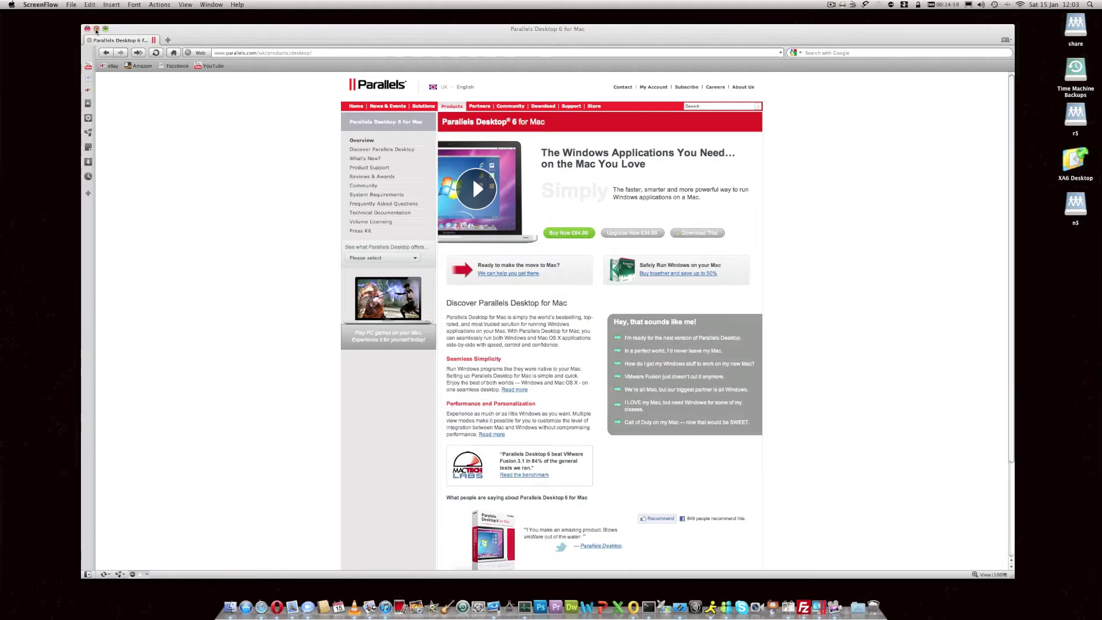
Close the Parallels website window.
click(87, 29)
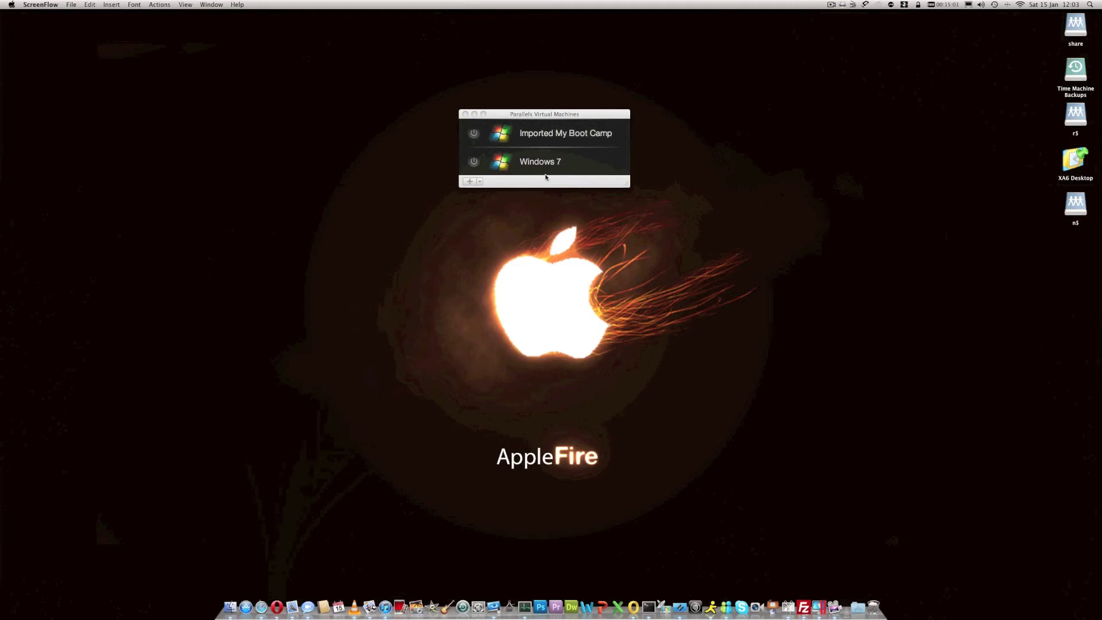
Bring the Parallels Virtual Machines list to the front and open the add-virtual-machine menu.
click(546, 117)
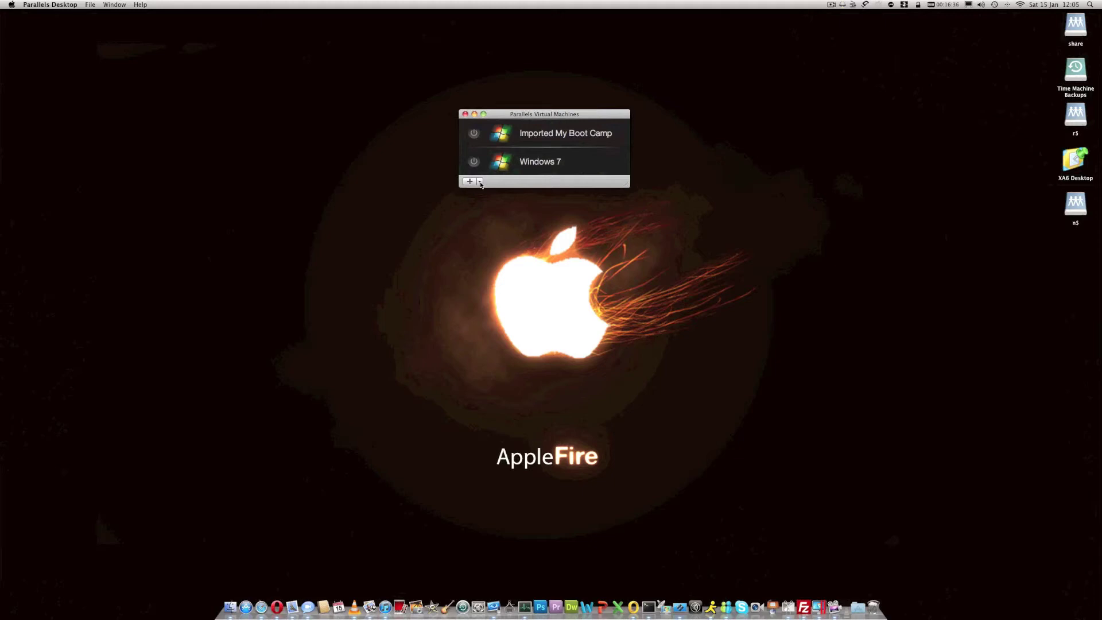
click(480, 181)
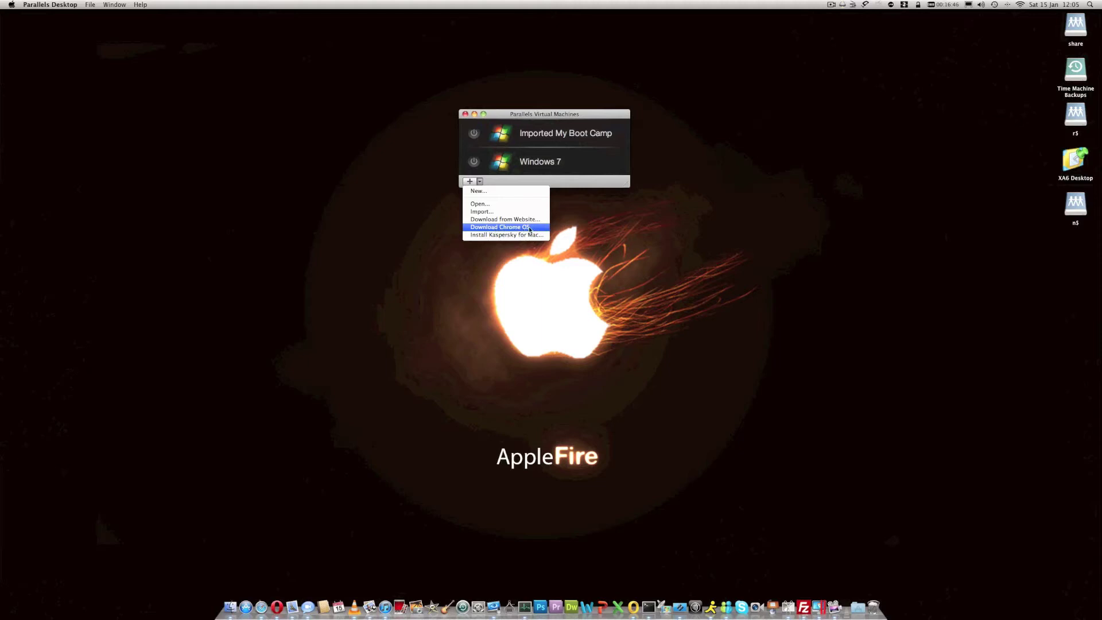
click(479, 191)
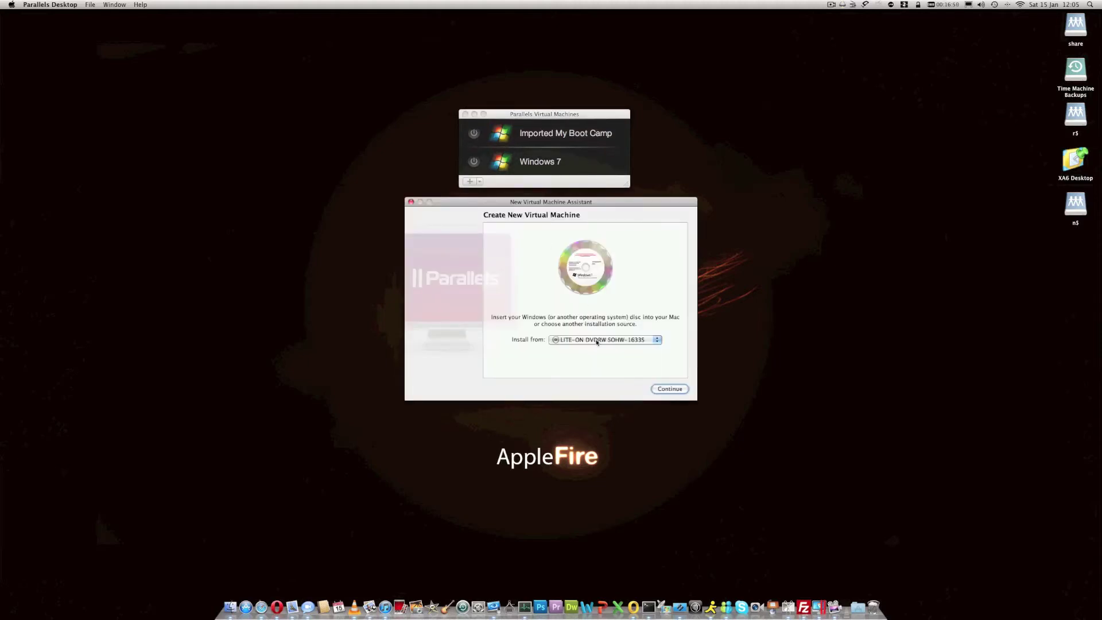
click(615, 339)
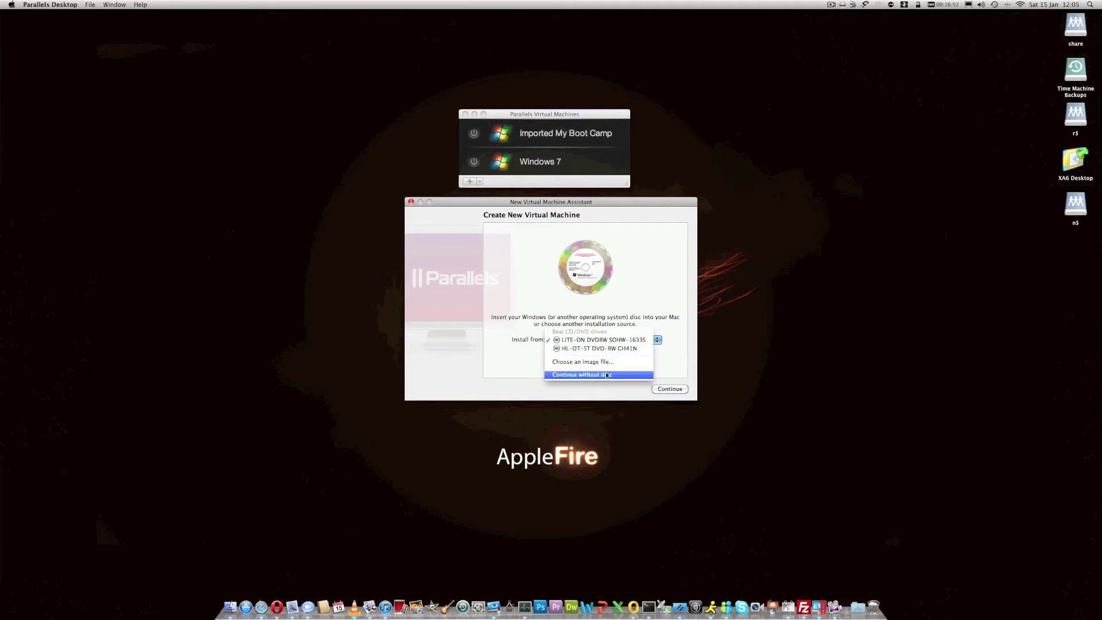
click(613, 376)
click(669, 389)
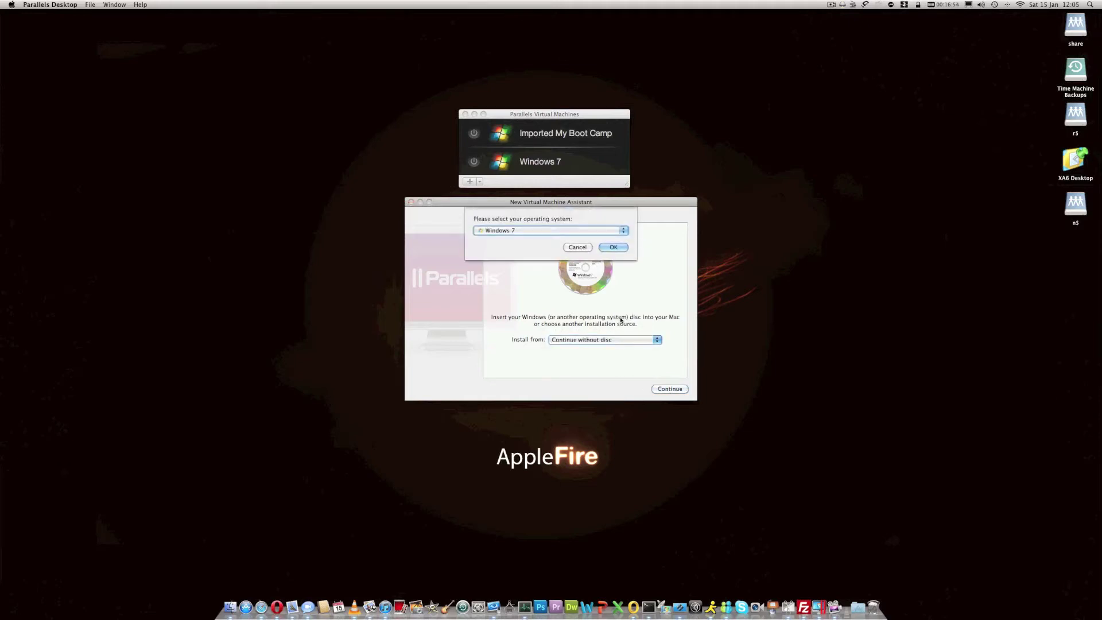
click(577, 230)
mouse_move(549, 257)
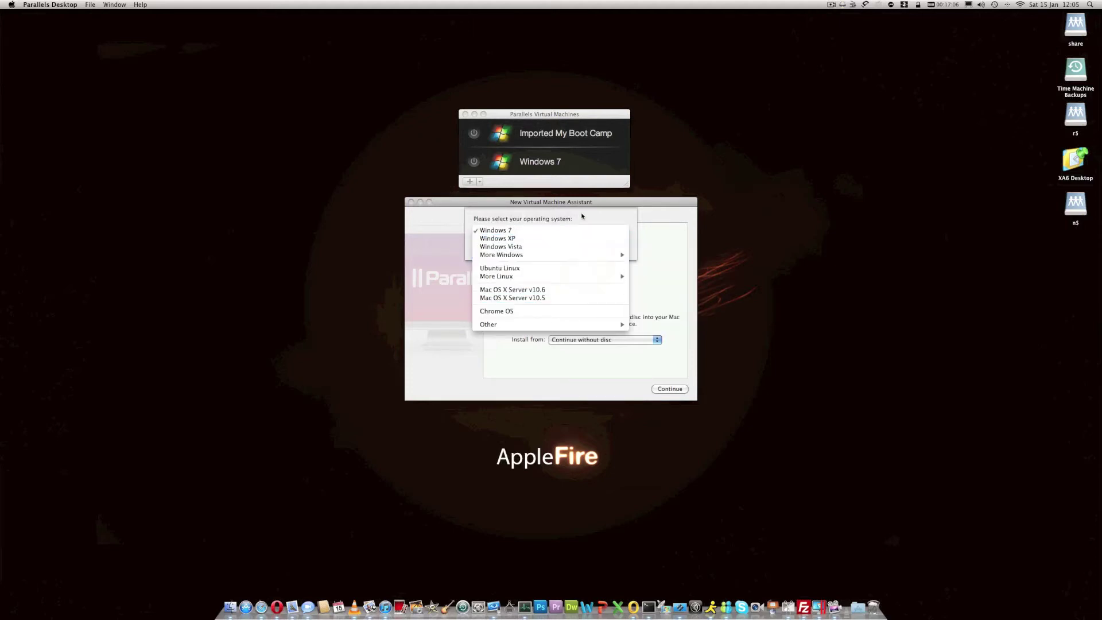
click(581, 231)
click(670, 390)
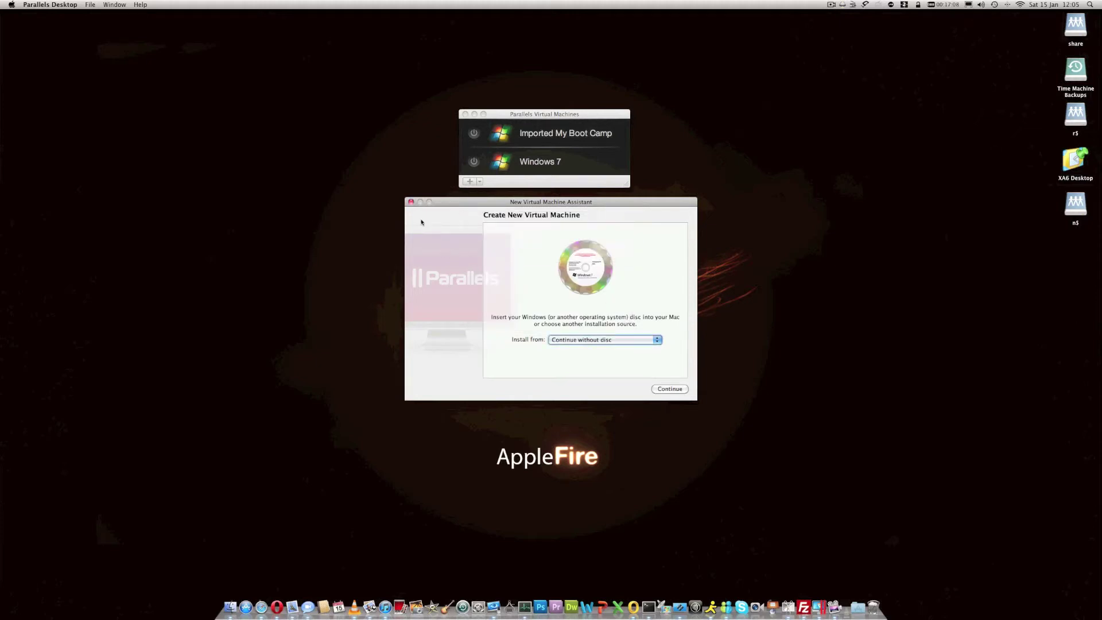
click(411, 203)
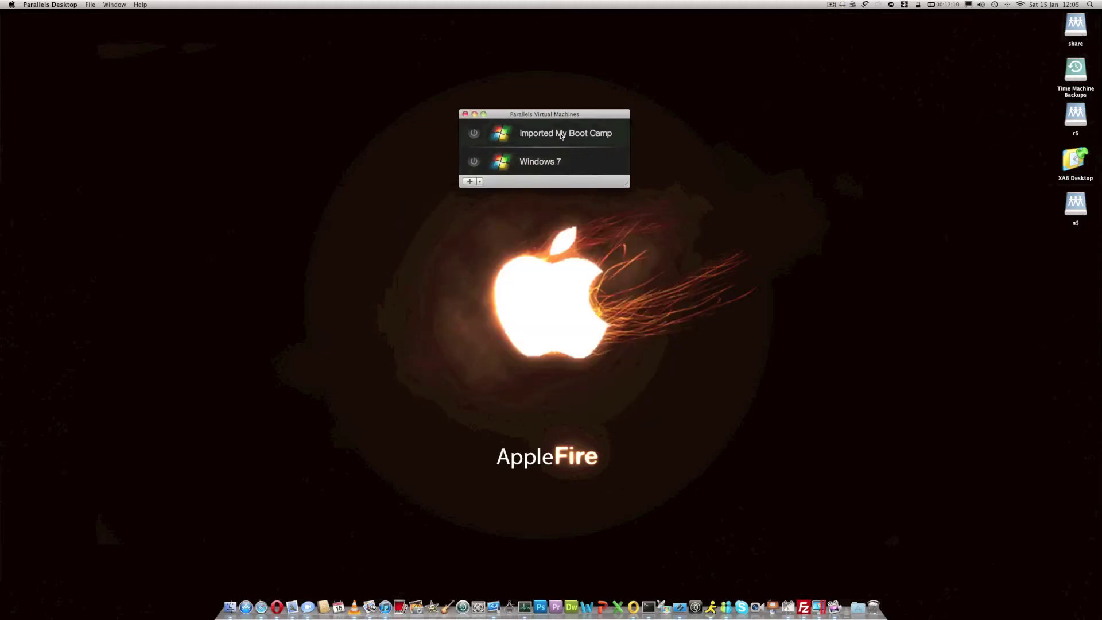
double_click(561, 135)
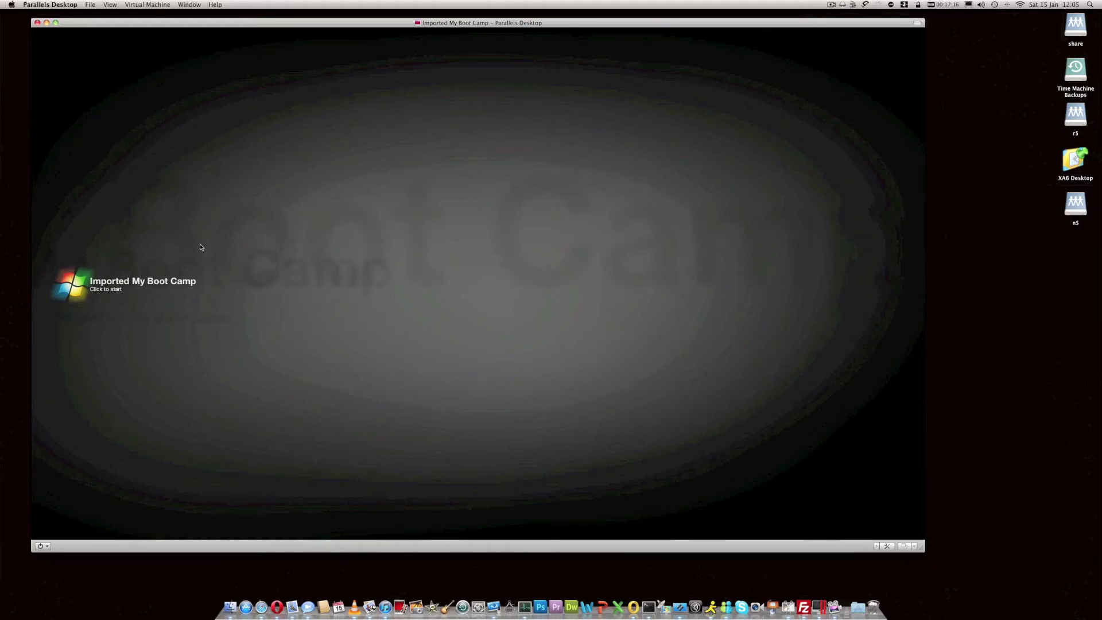
Start Imported My Boot Camp, choose Later for activation, check USB and network menus, enlarge the window.
click(131, 281)
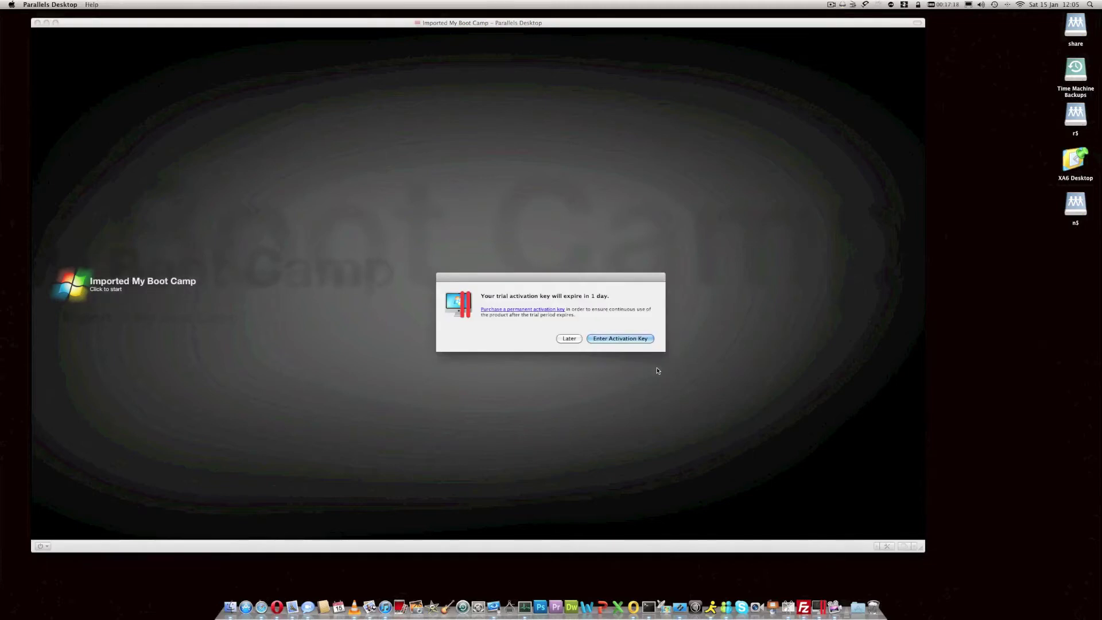
click(571, 341)
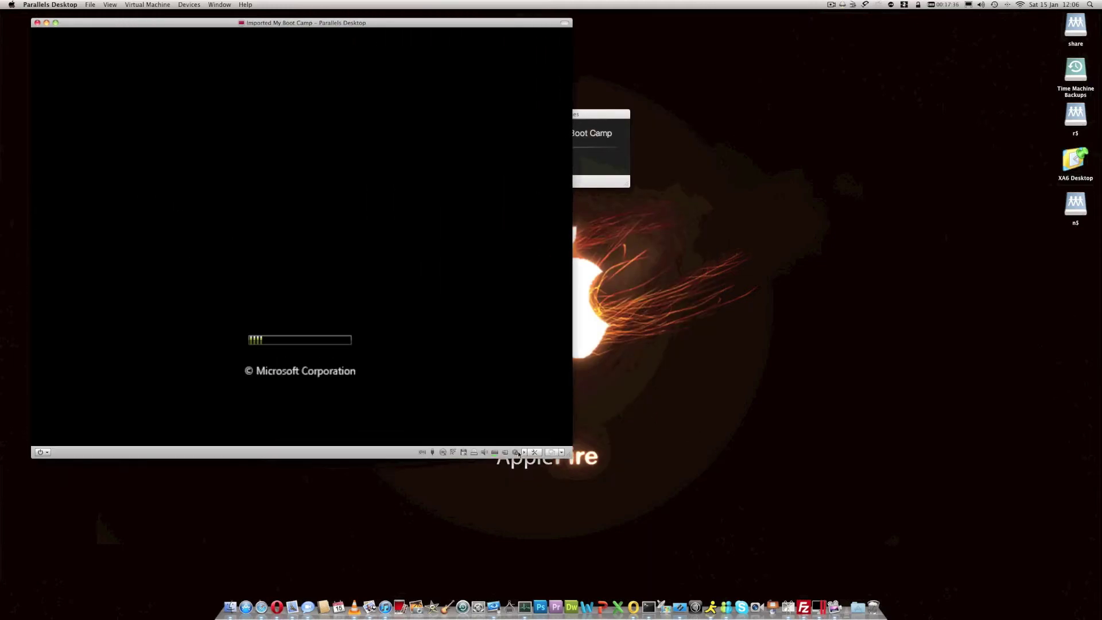
click(432, 452)
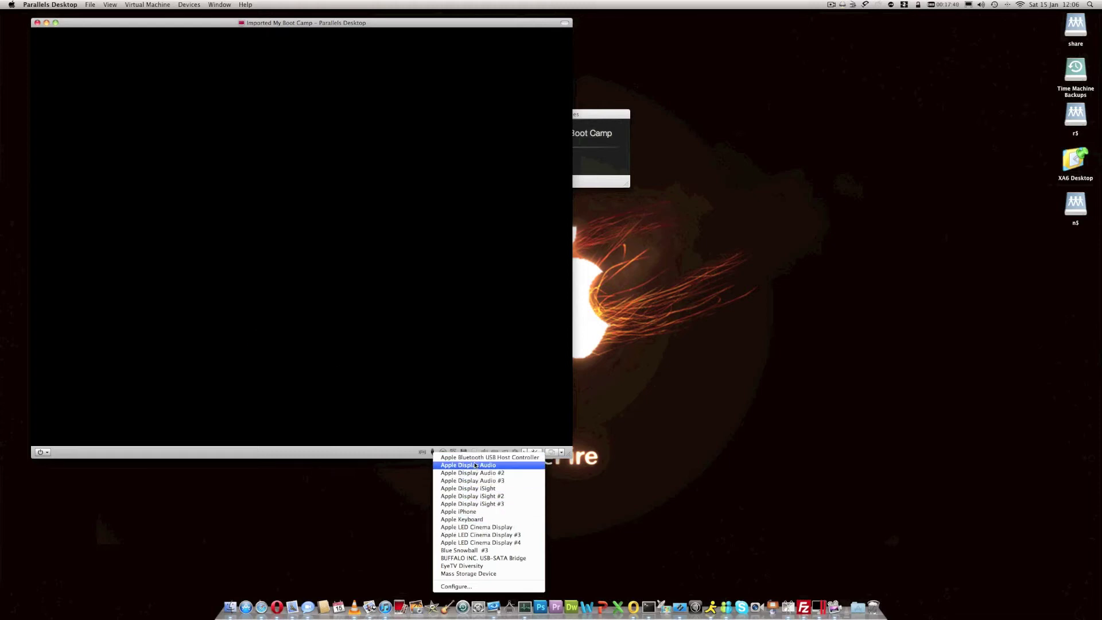
click(454, 452)
click(453, 452)
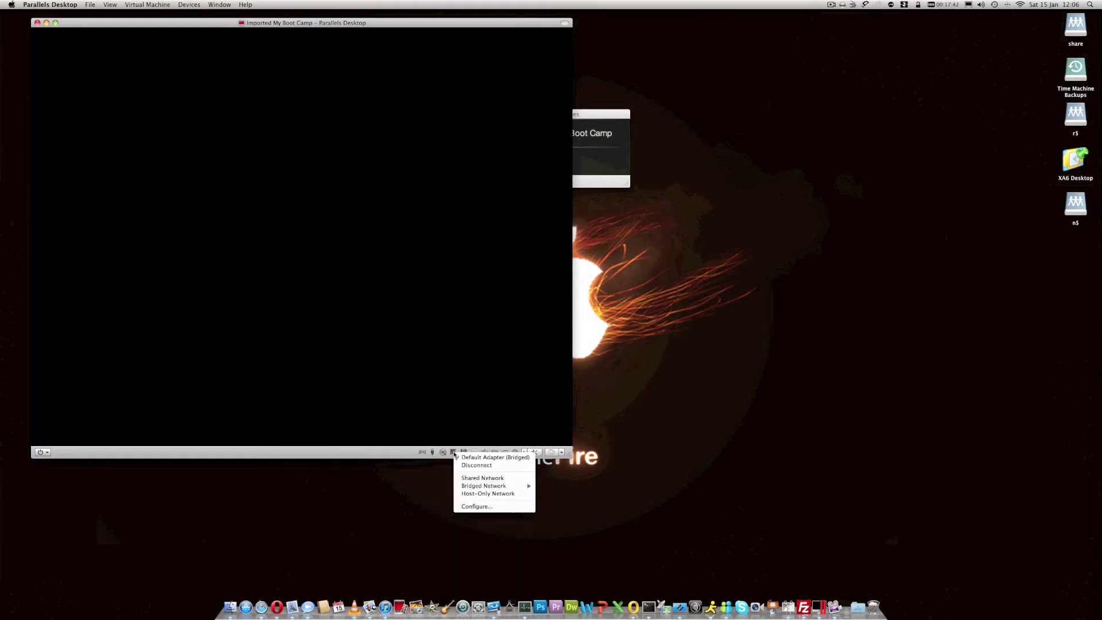
mouse_move(489, 489)
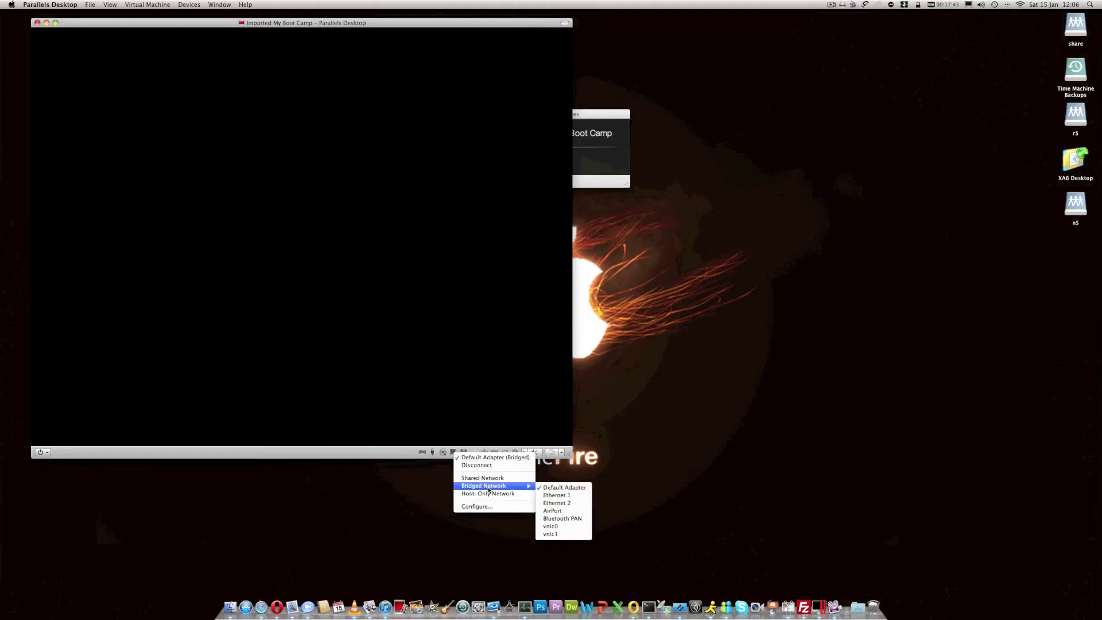
click(485, 452)
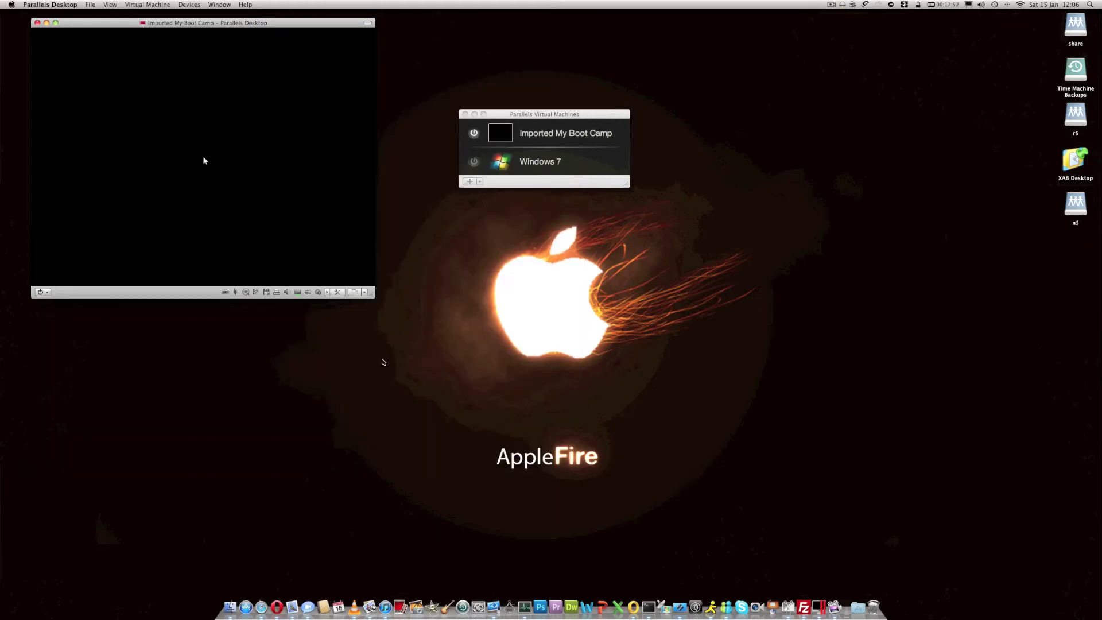
drag(373, 297, 620, 494)
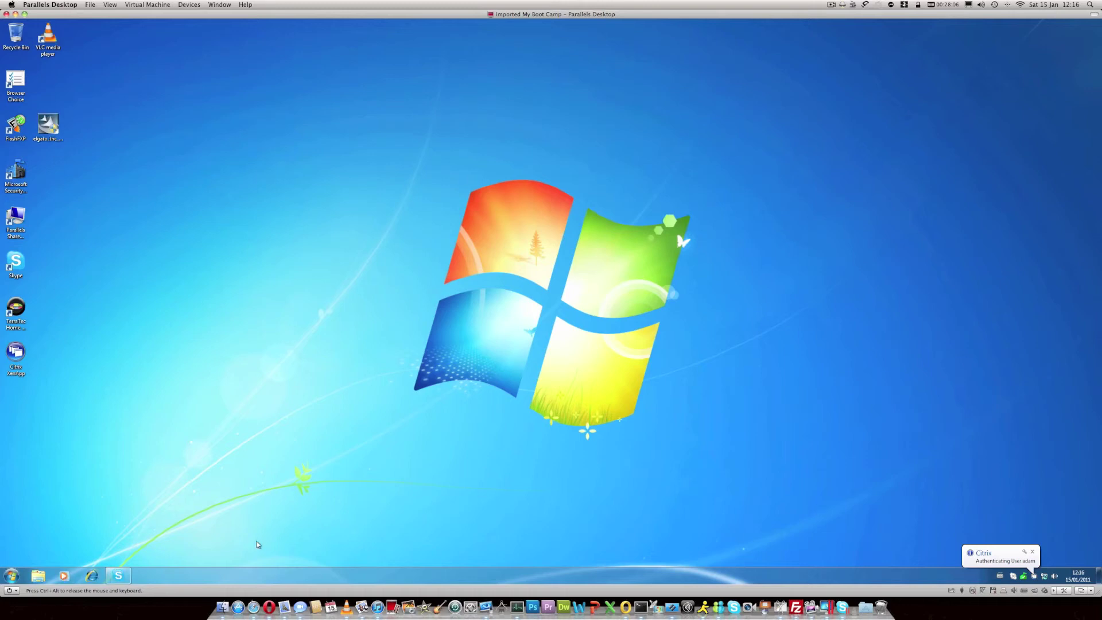
Launch Excel 2010 from All Programs > Microsoft Office, close it, then show All Programs again.
click(10, 575)
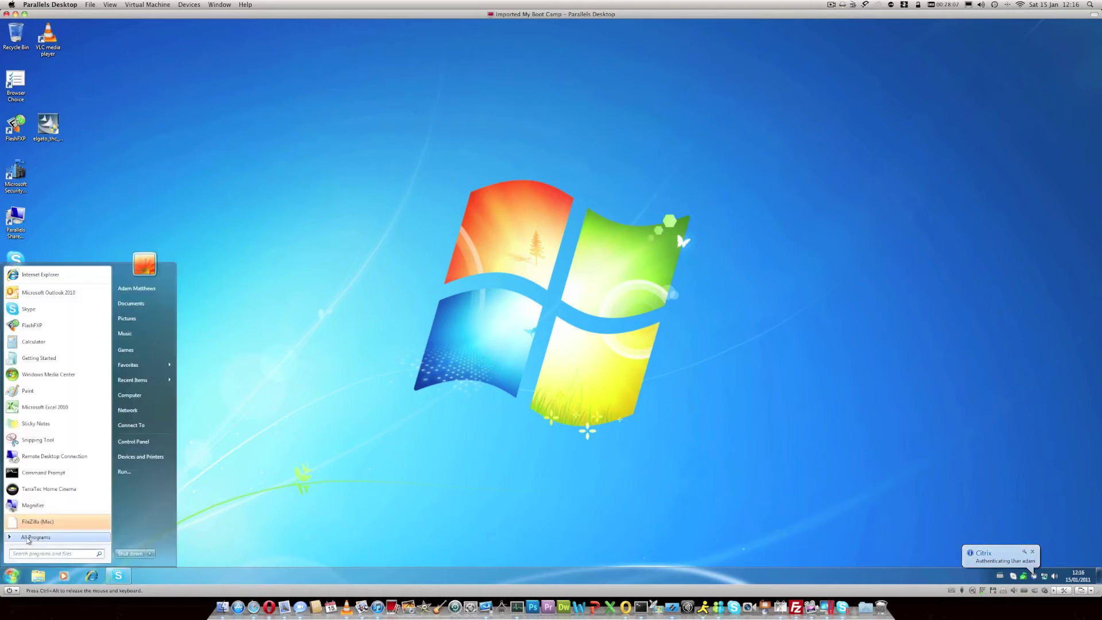
click(51, 535)
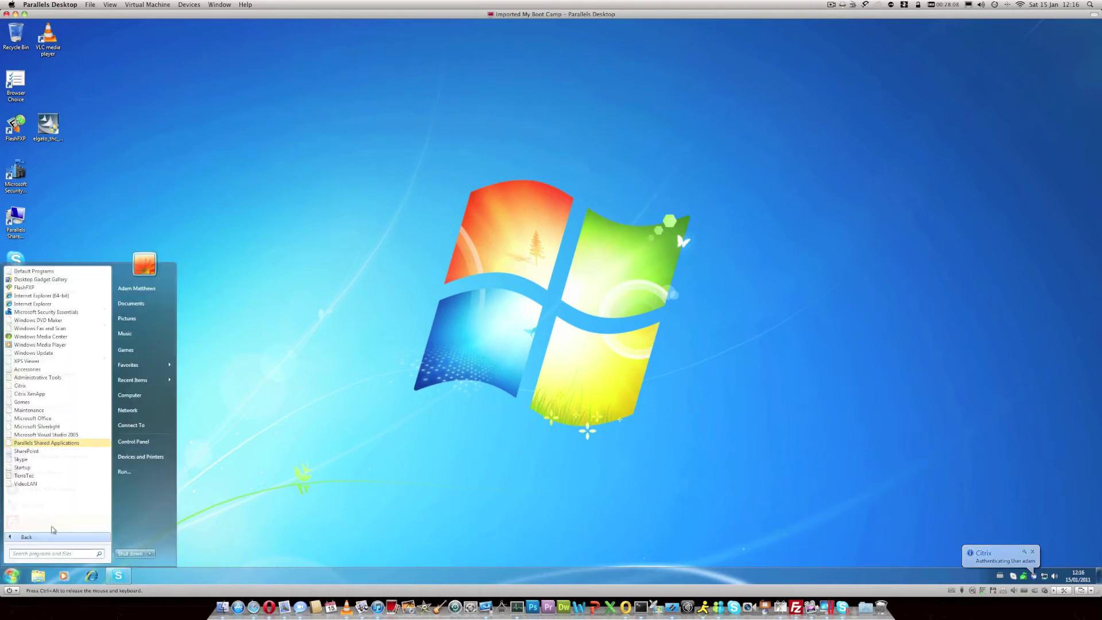
click(60, 419)
click(62, 427)
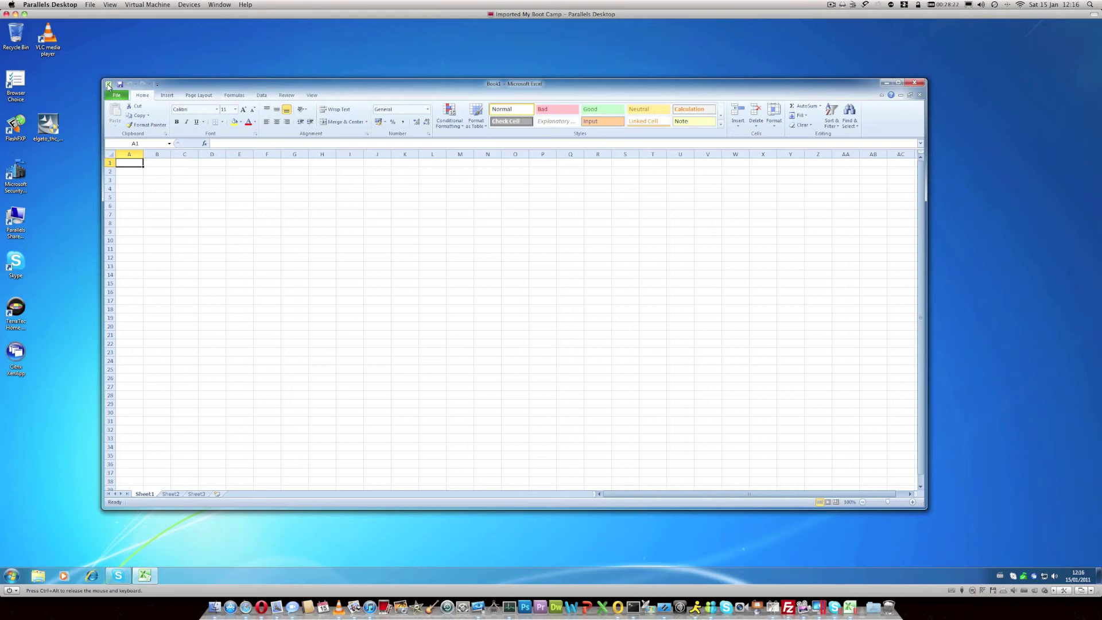
double_click(109, 86)
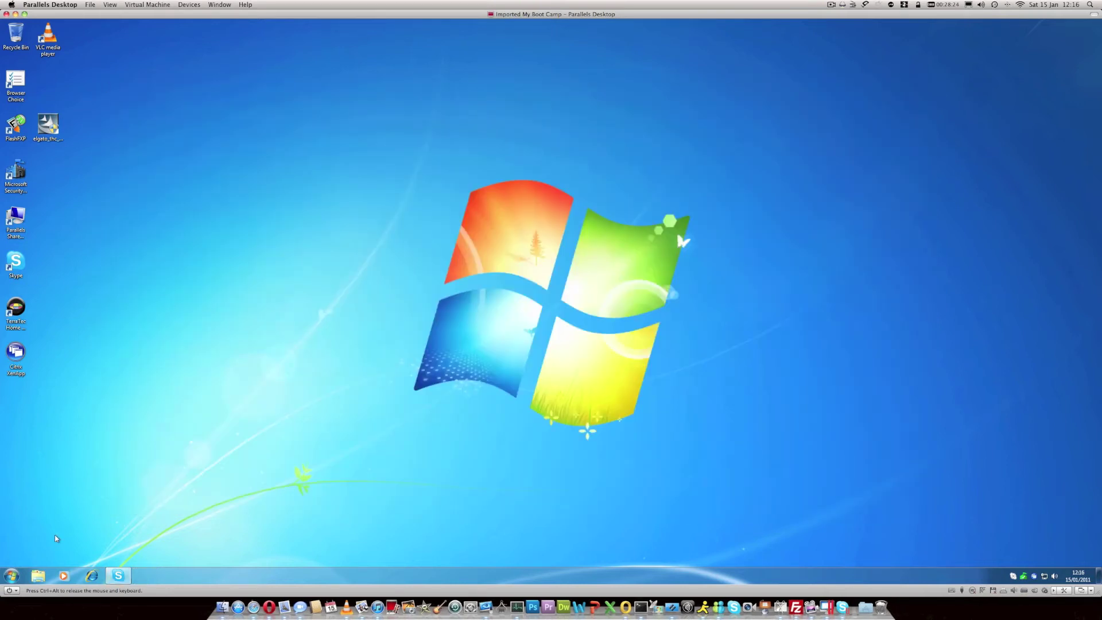
click(11, 575)
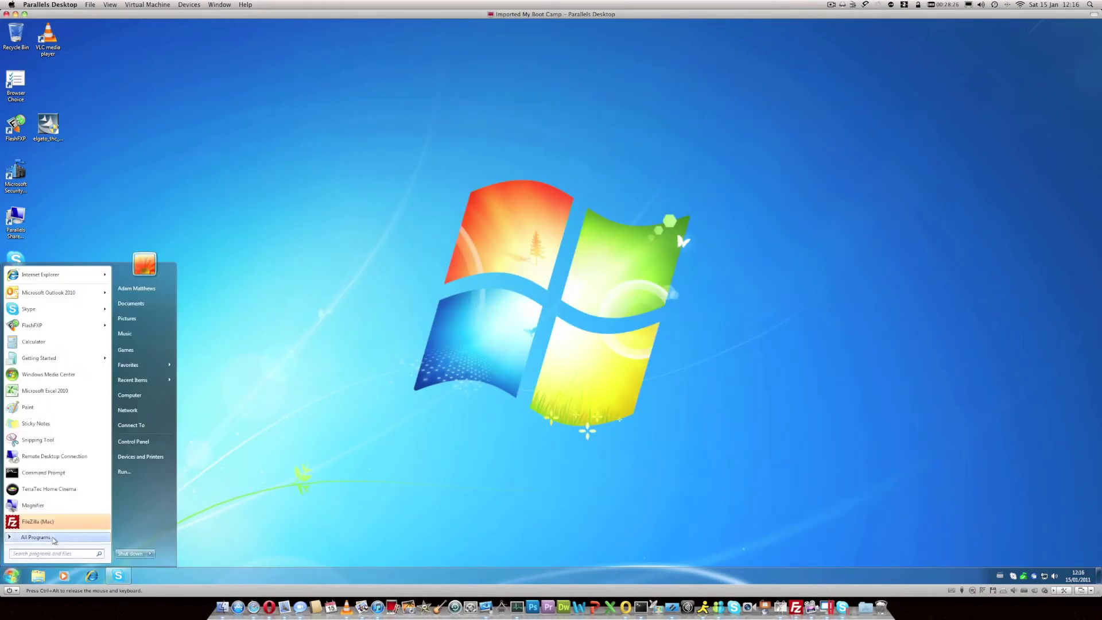
click(54, 540)
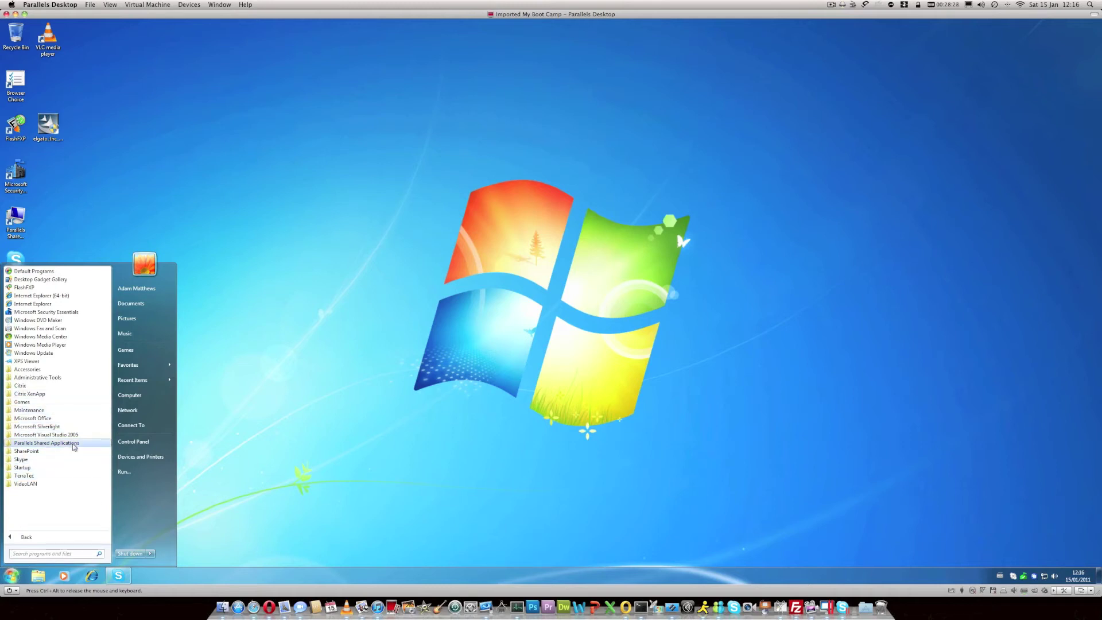
Launch Microsoft Excel (Mac) from the Parallels Shared Applications folder in All Programs.
click(73, 443)
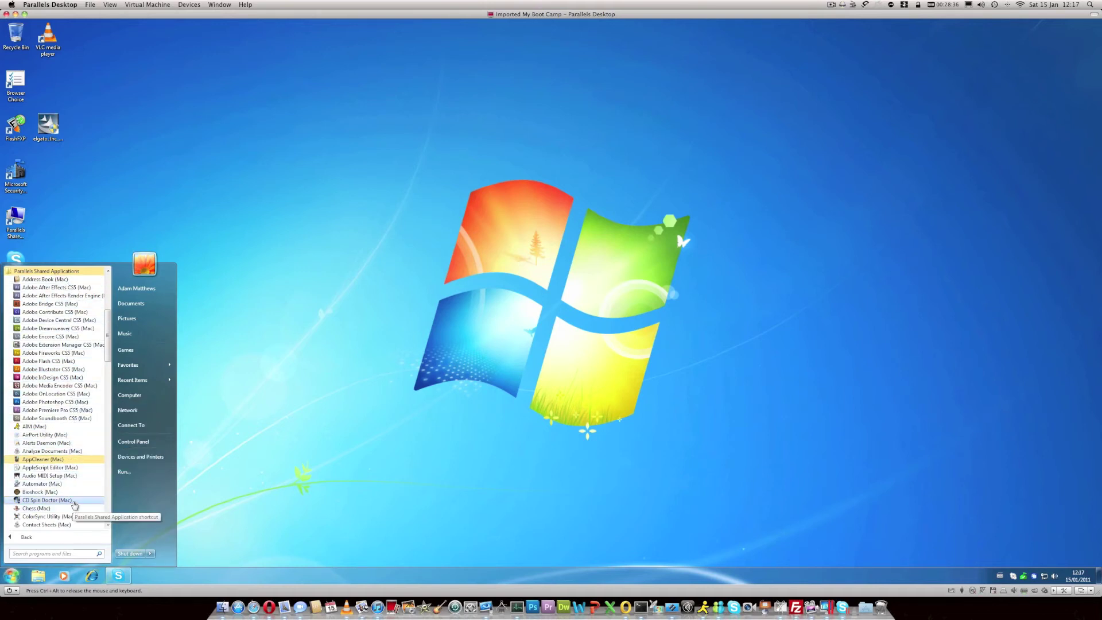
click(108, 464)
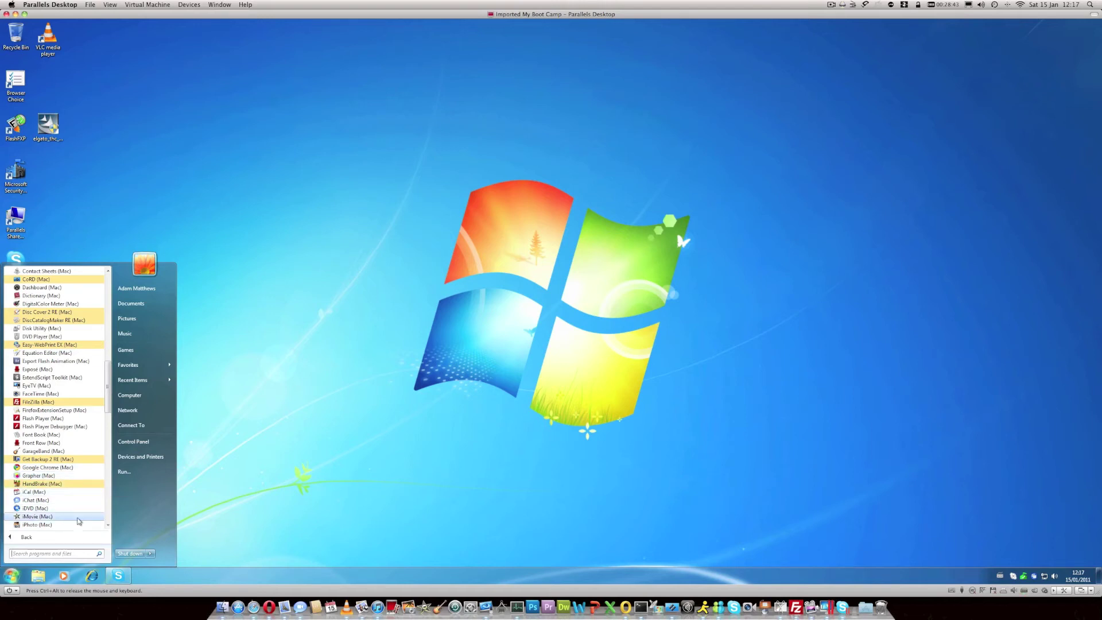
scroll(78, 521, down, 10)
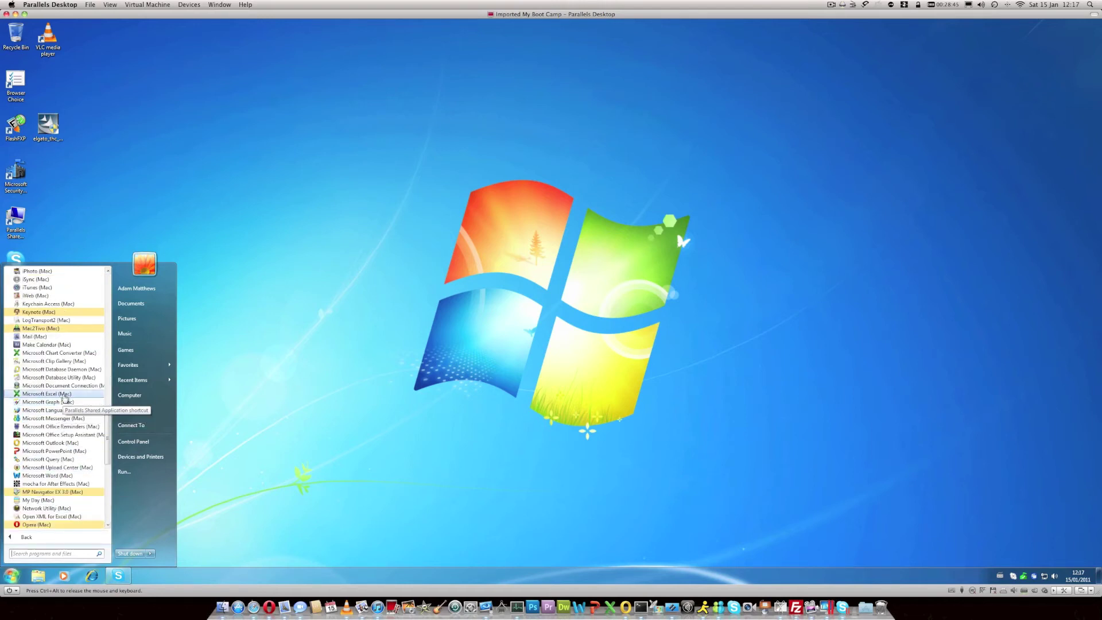
click(64, 395)
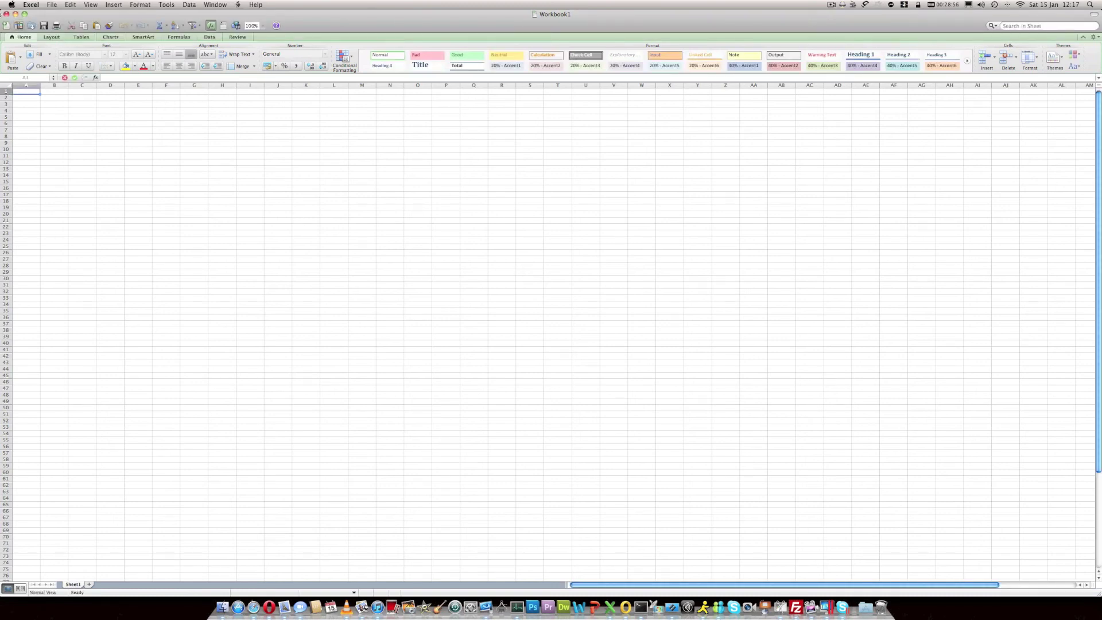
Close the blank Workbook1 window of Mac Excel.
click(7, 14)
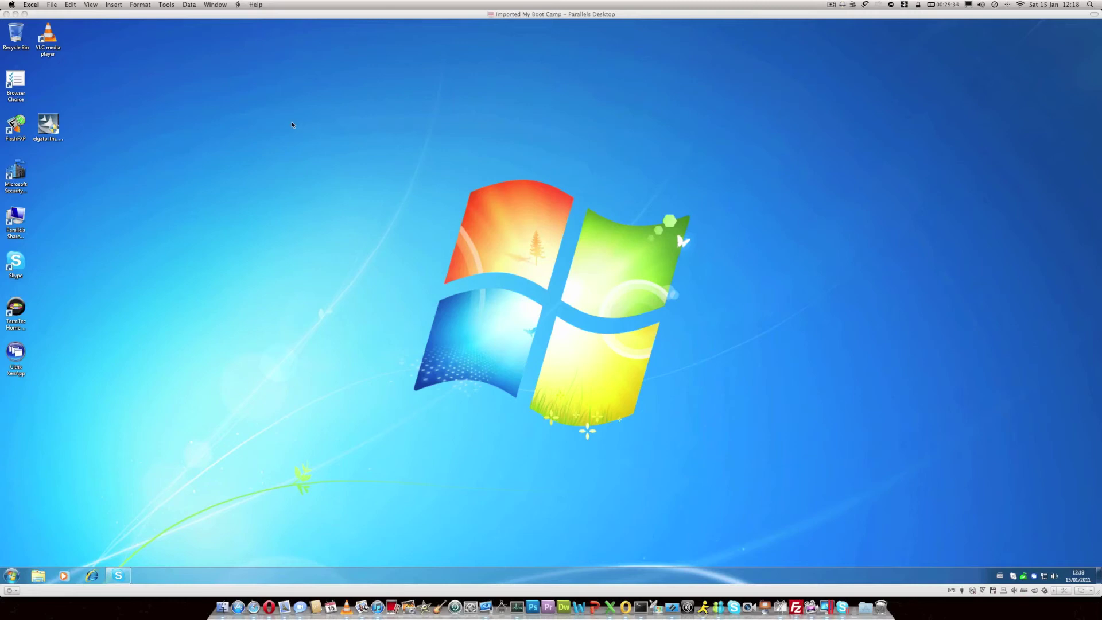
Activate the Parallels window and choose View > Coherence.
click(223, 17)
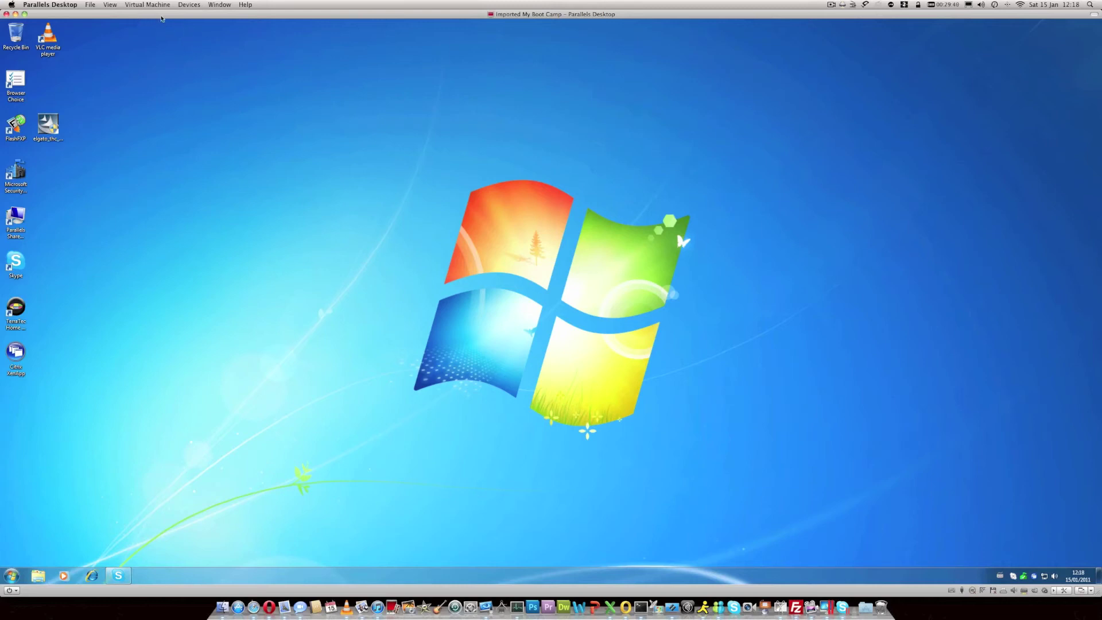
click(111, 5)
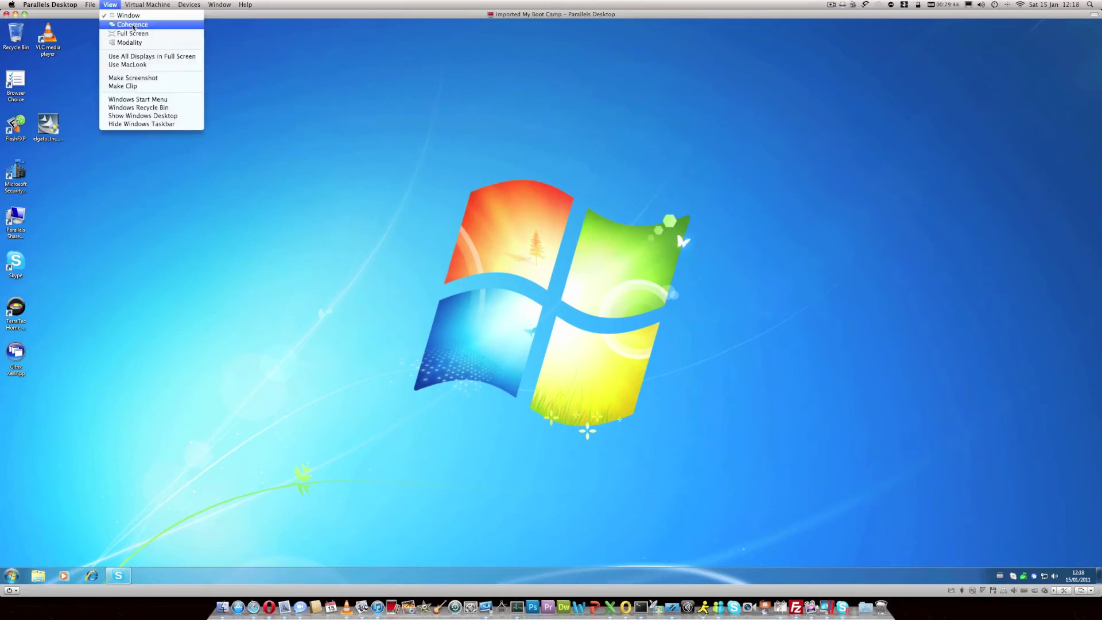
click(133, 25)
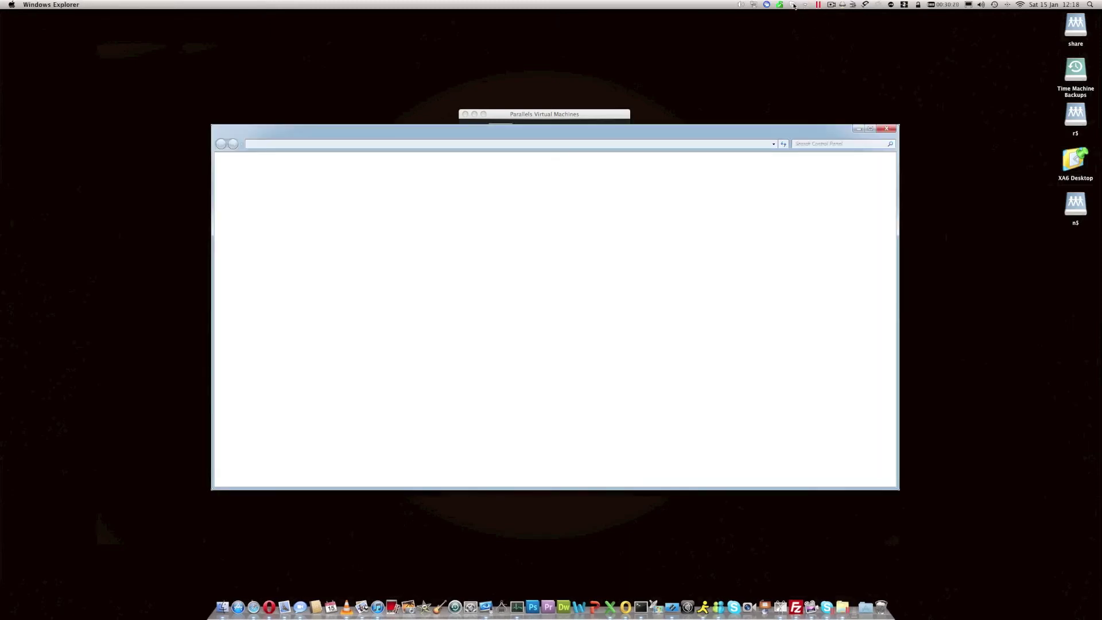
Close Notification Area Icons, then launch Excel 2010 from the Parallels menu-bar Start menu.
click(884, 129)
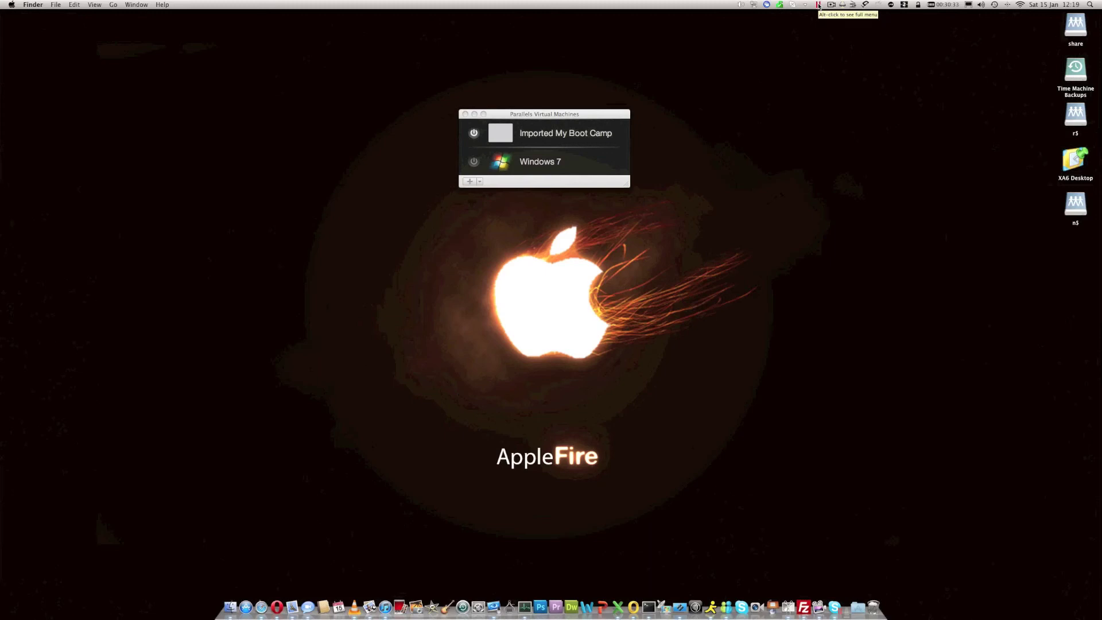
click(819, 6)
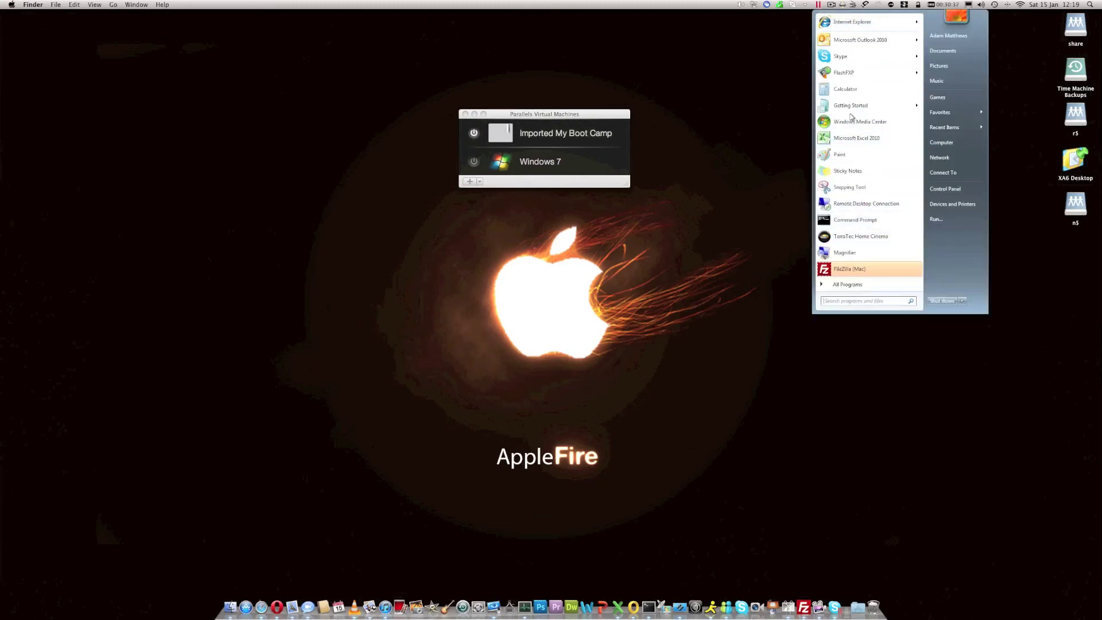
click(866, 139)
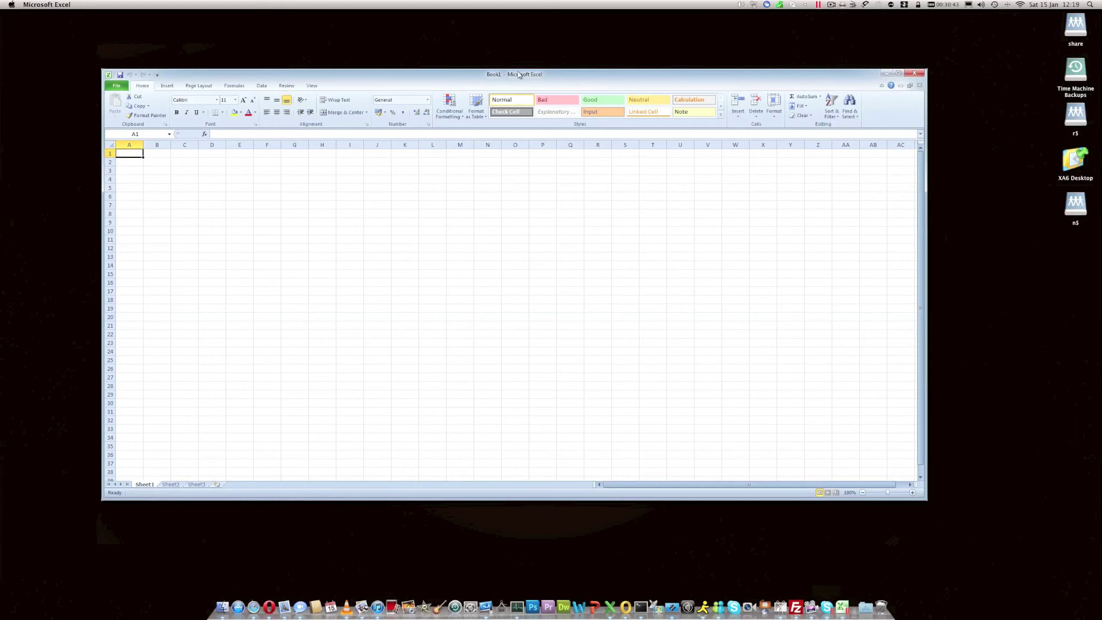
mouse_move(519, 75)
mouse_down()
mouse_move(529, 82)
mouse_move(493, 53)
mouse_move(608, 51)
mouse_move(539, 99)
mouse_move(539, 67)
mouse_up()
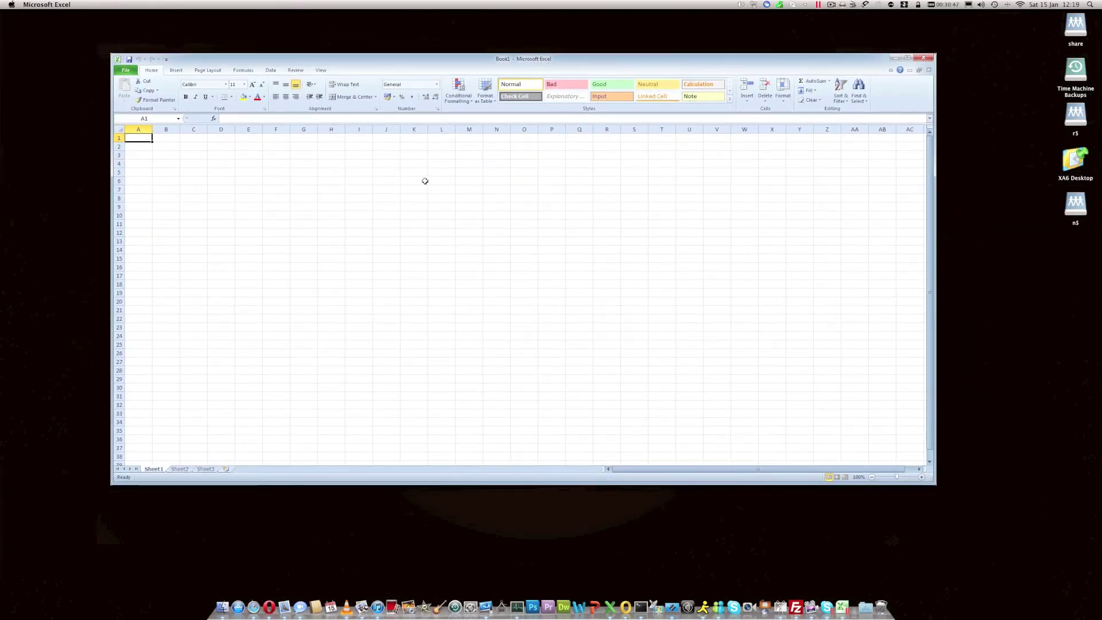
Type 'sdfdsfs' into A1, then launch Word 2010 from All Programs > Microsoft Office.
text(sdfdsfs)
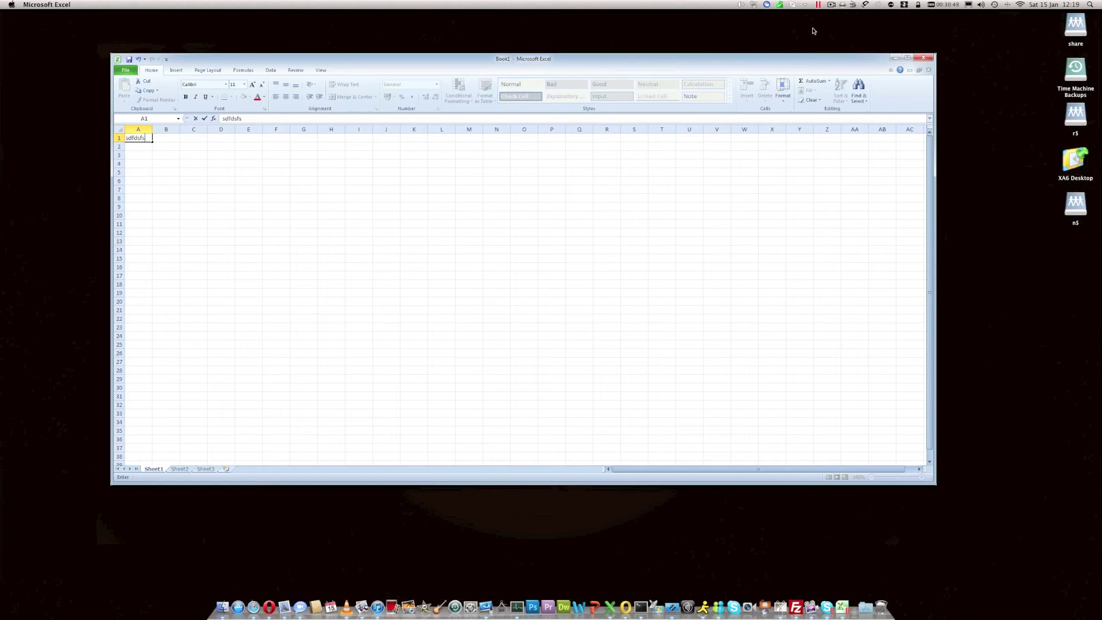
click(819, 5)
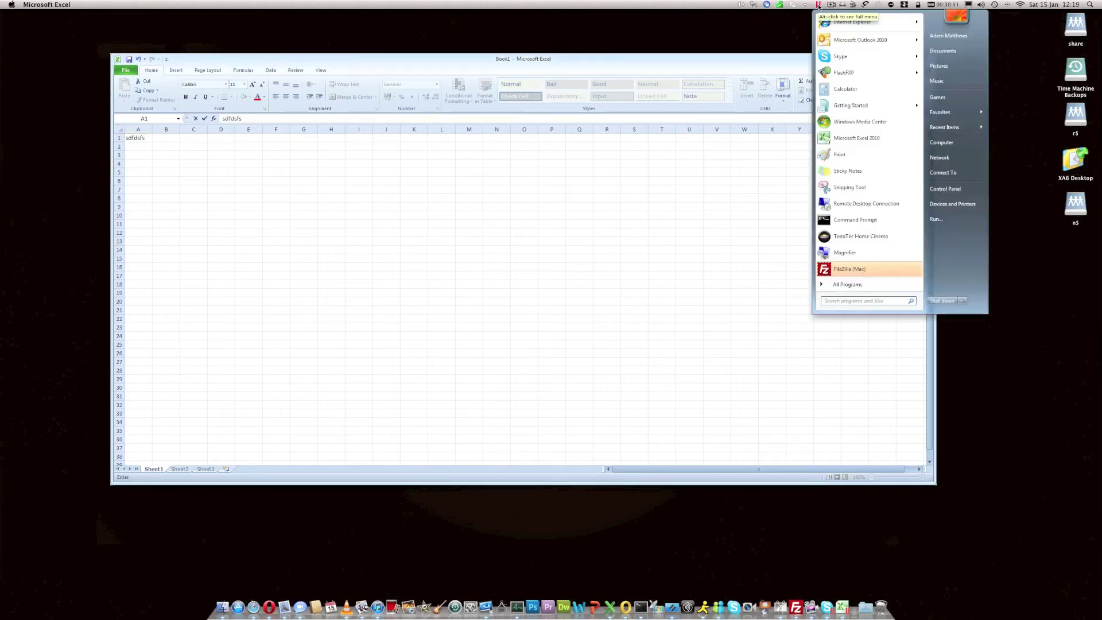
click(847, 284)
click(861, 166)
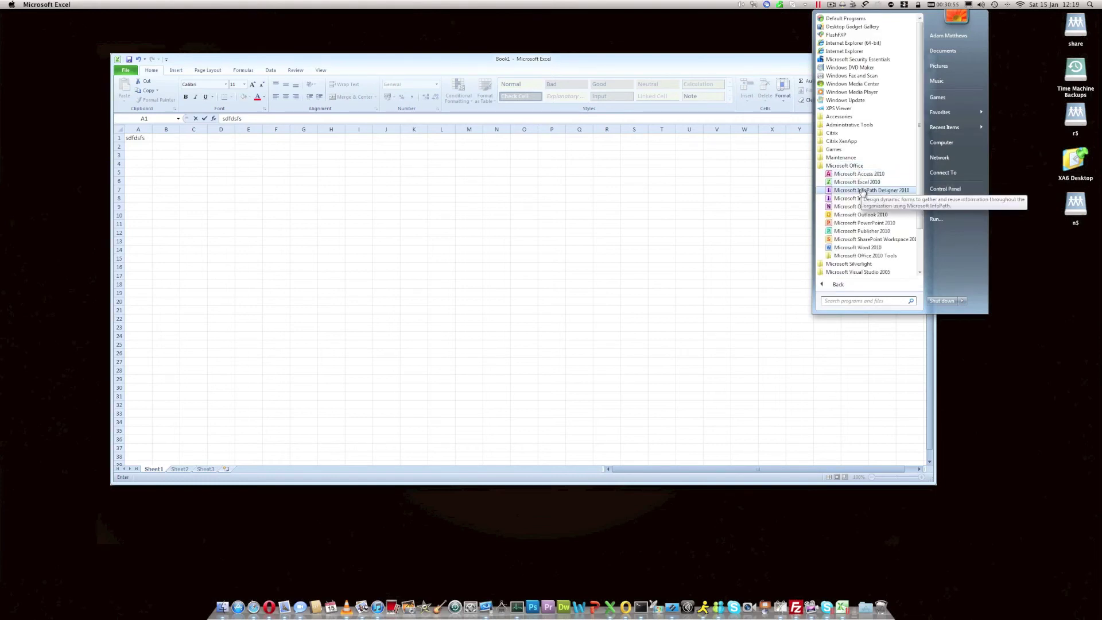
click(858, 248)
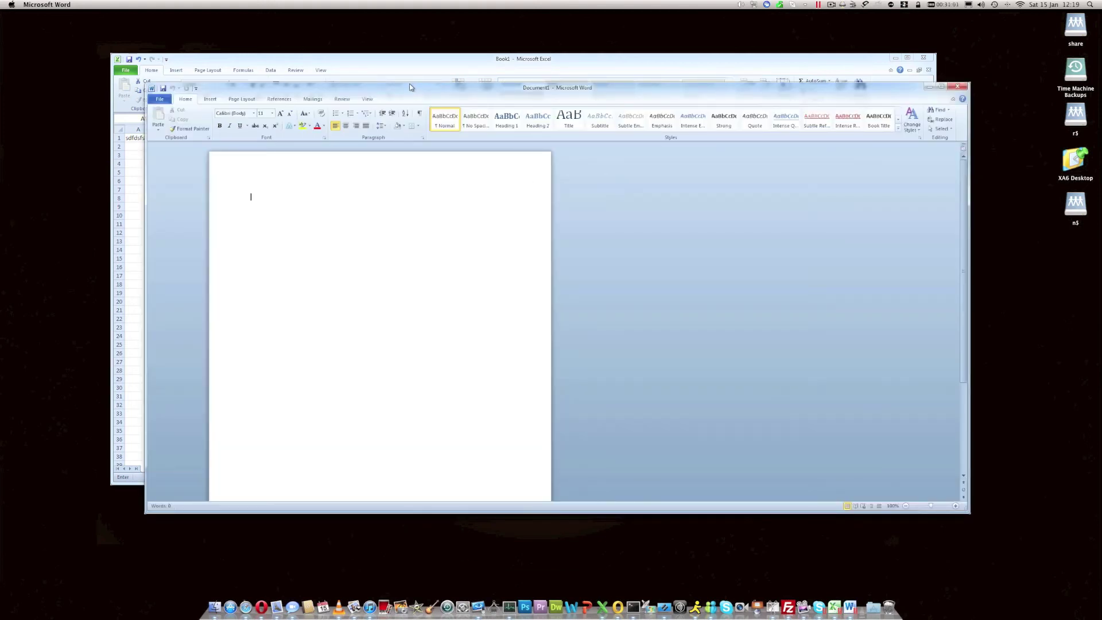
drag(410, 85, 420, 104)
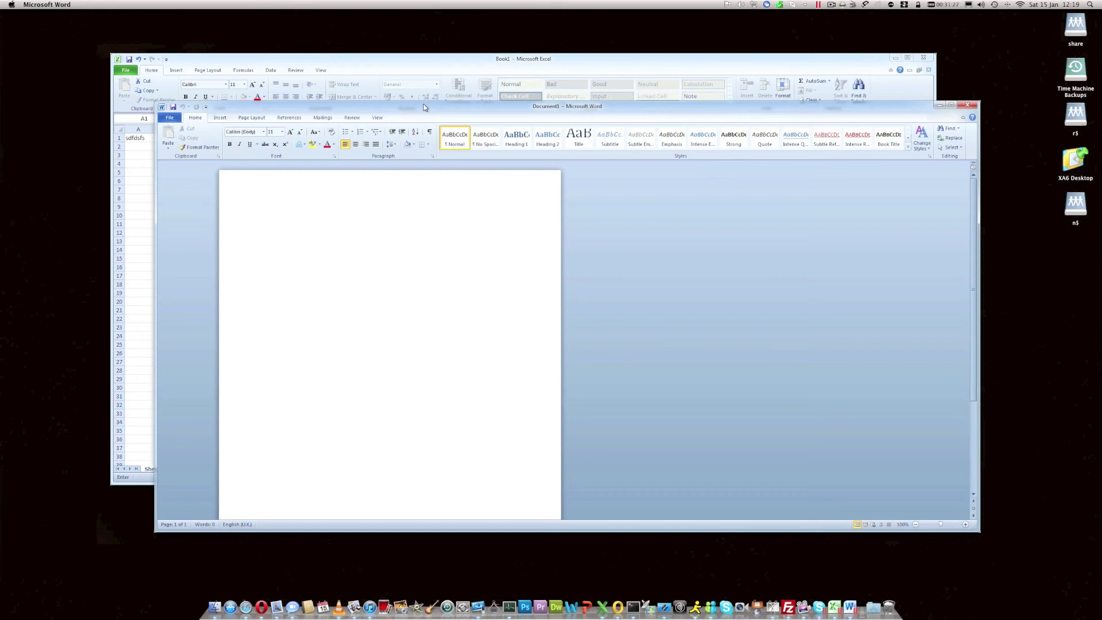
Close Word and Excel with Don't Save, then bring up the Windows Start menu.
click(968, 105)
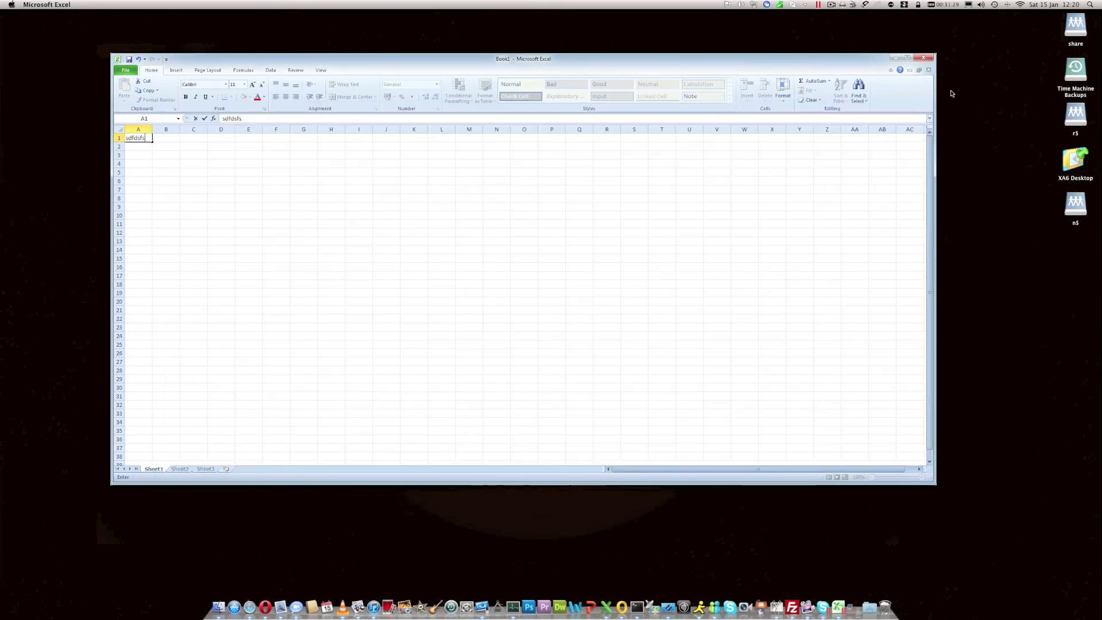
click(925, 59)
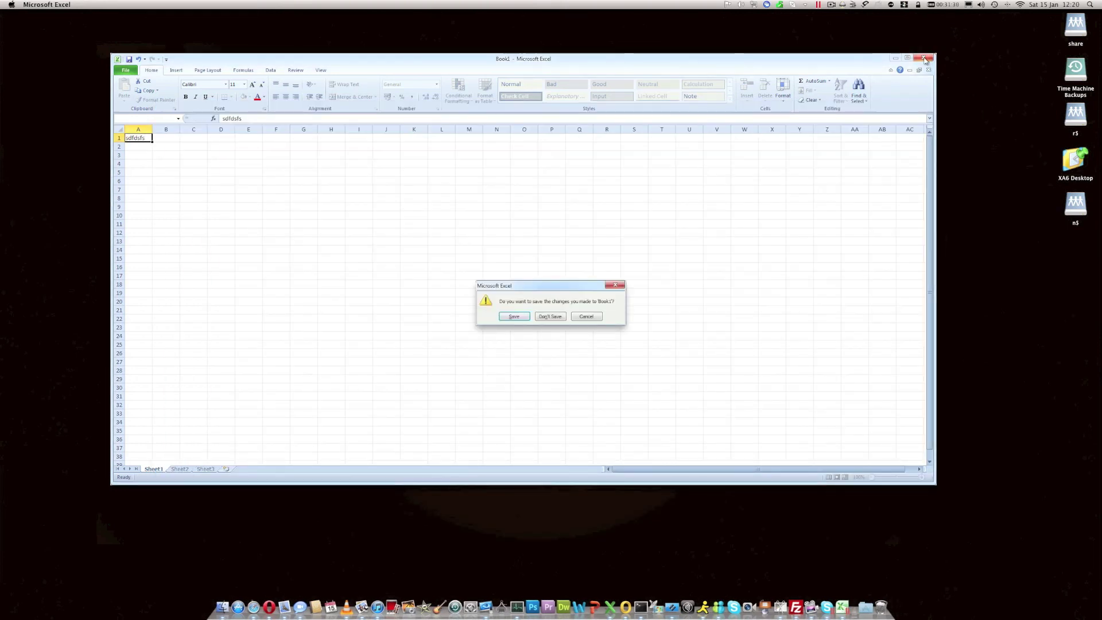
click(552, 316)
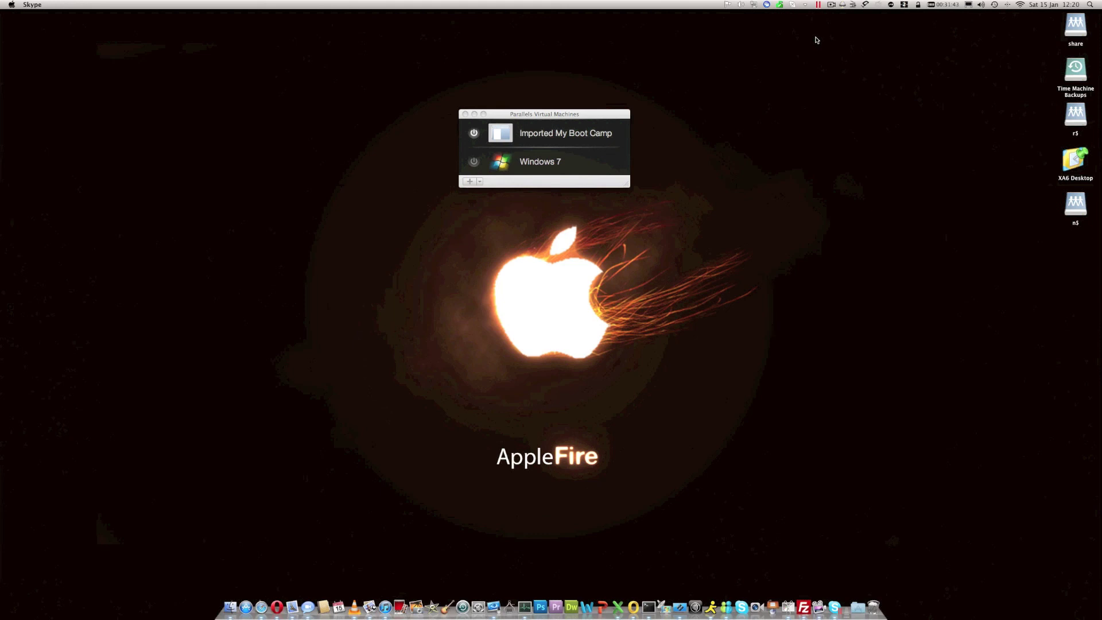
click(819, 4)
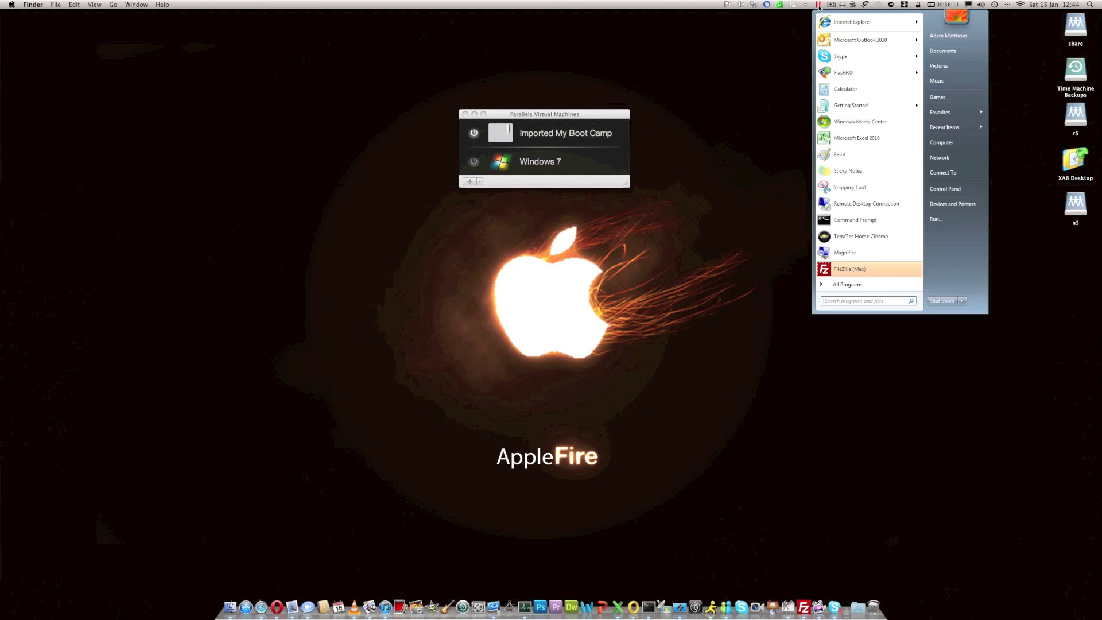